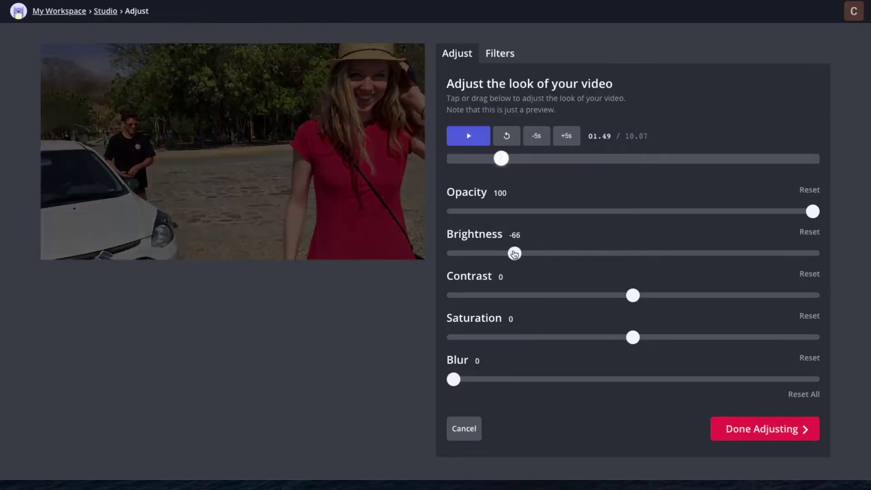
Step: Lower the Brightness slider a little further to darken the beach clip
mouse_move(514, 254)
left_mouse_down()
mouse_move(486, 253)
mouse_move(512, 254)
left_mouse_up()
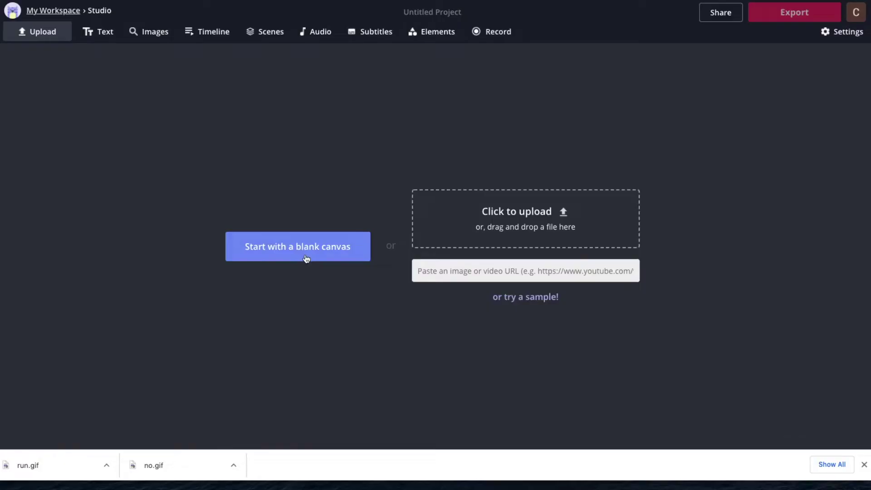
Step: Start from a blank canvas and upload eliza.MOV onto it
left_click(306, 258)
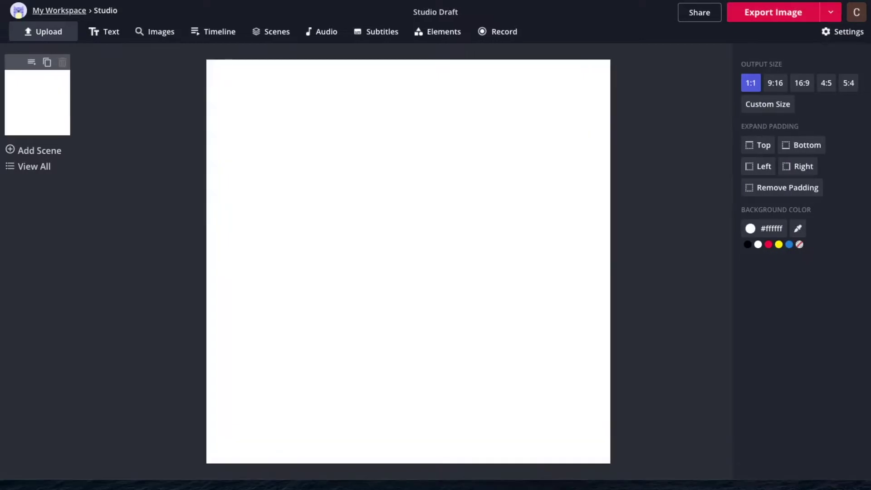
left_click(46, 33)
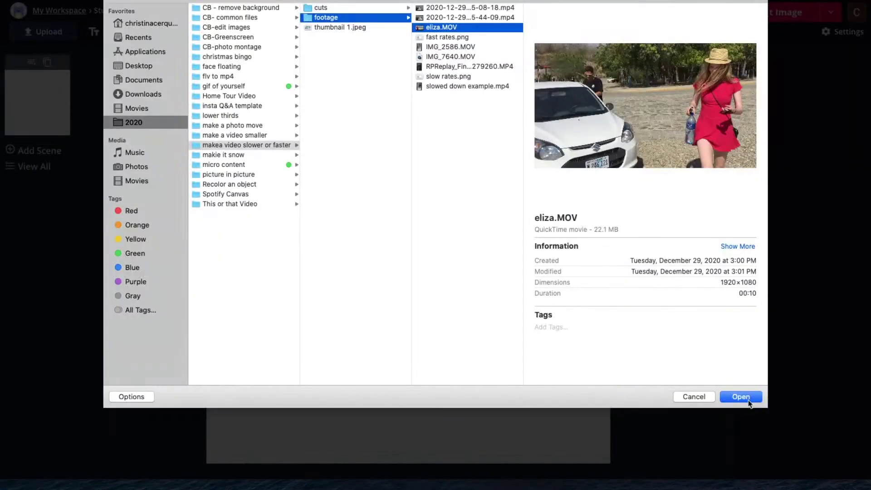
left_click(744, 398)
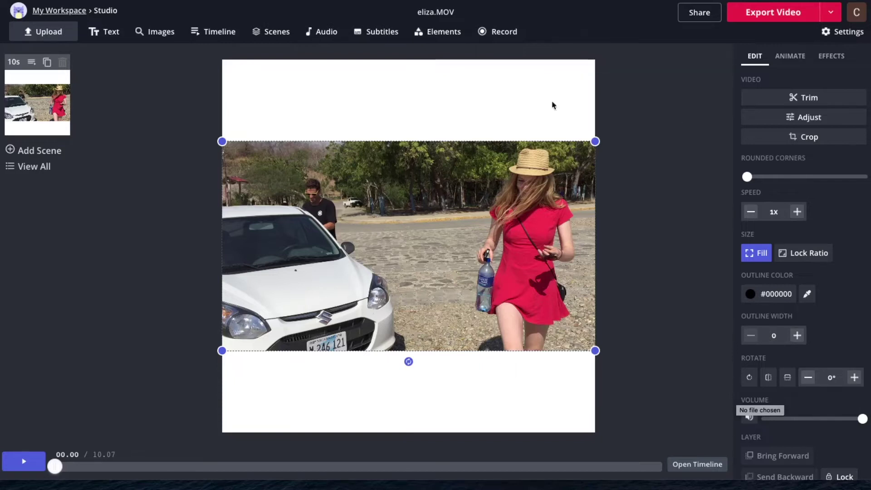
Step: Confirm the 1:1 output size and enlarge eliza.MOV to fill the whole square canvas
left_click(662, 114)
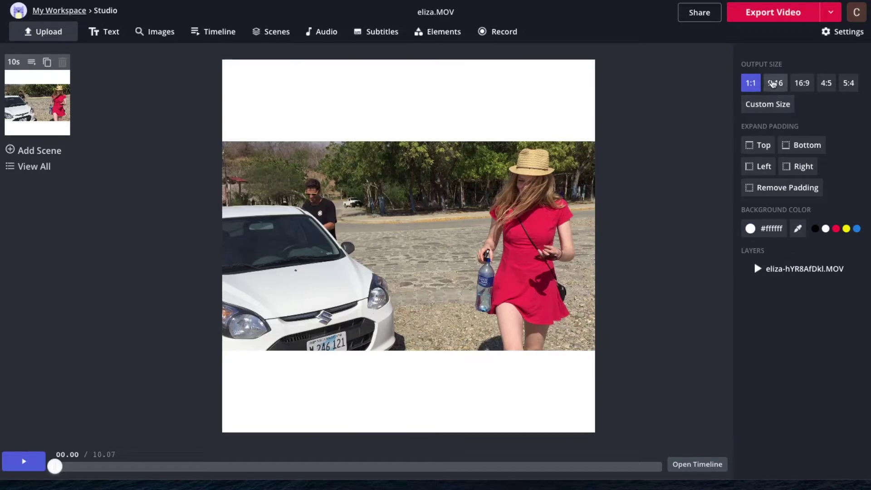
left_click(585, 150)
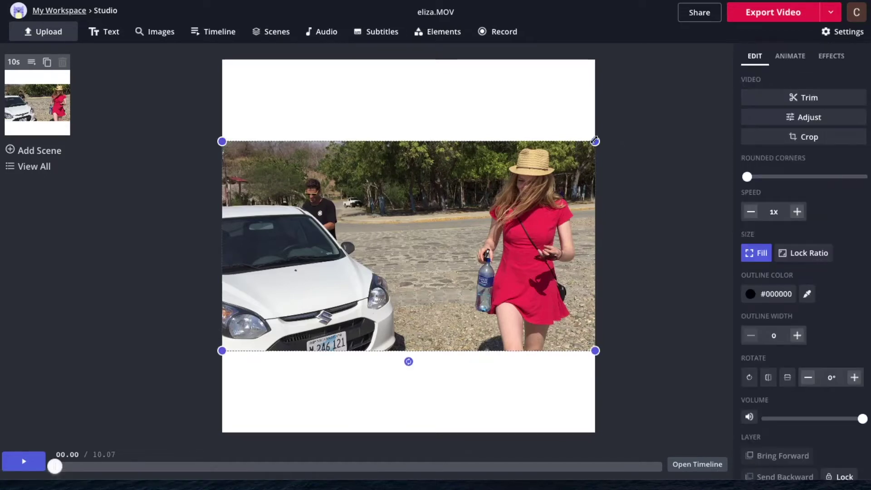
left_click_drag(594, 141, 592, 57)
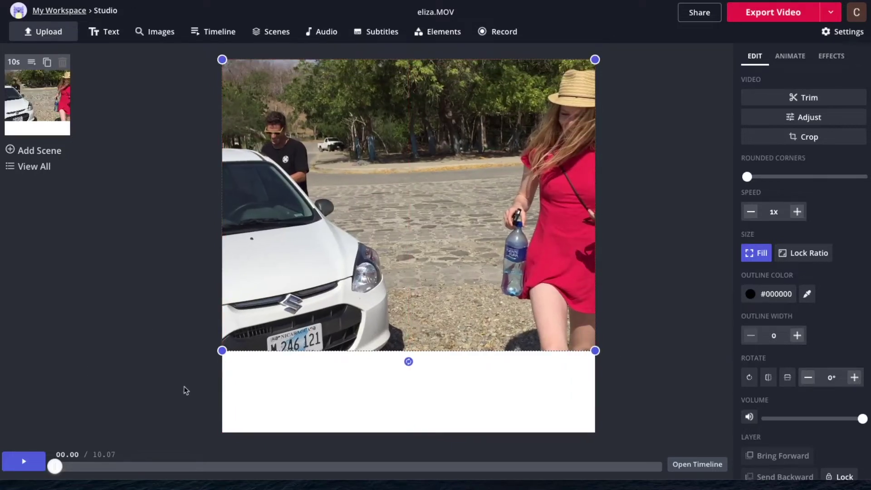
left_click_drag(222, 351, 123, 433)
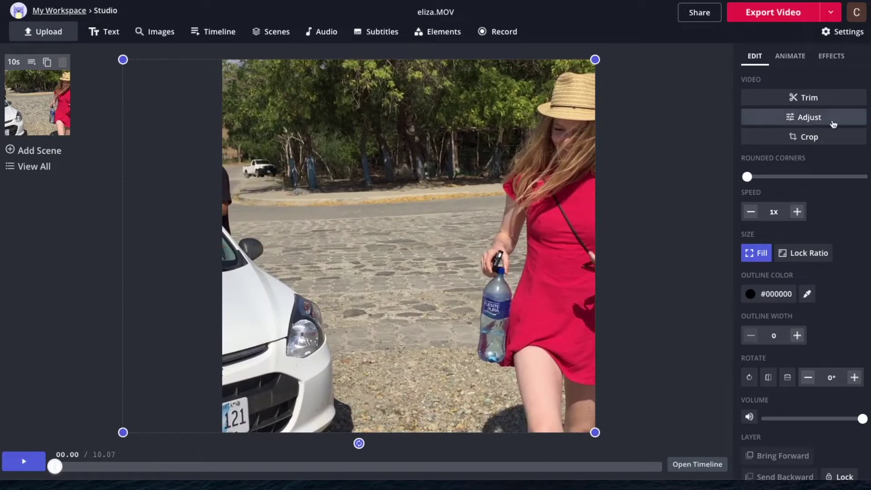
left_click(832, 123)
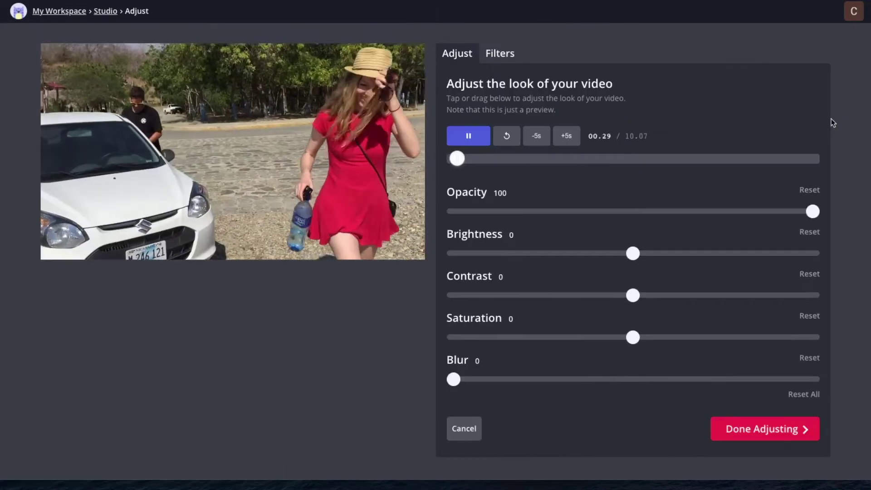
left_click(471, 137)
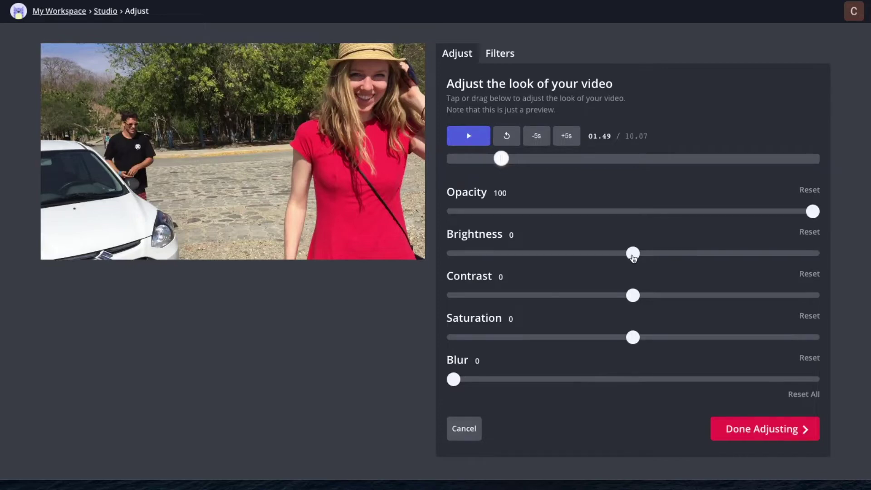
mouse_move(633, 258)
left_mouse_down()
mouse_move(696, 253)
mouse_move(486, 253)
mouse_move(857, 251)
mouse_move(630, 243)
left_mouse_up()
mouse_move(634, 303)
left_mouse_down()
mouse_move(531, 296)
mouse_move(625, 297)
left_mouse_up()
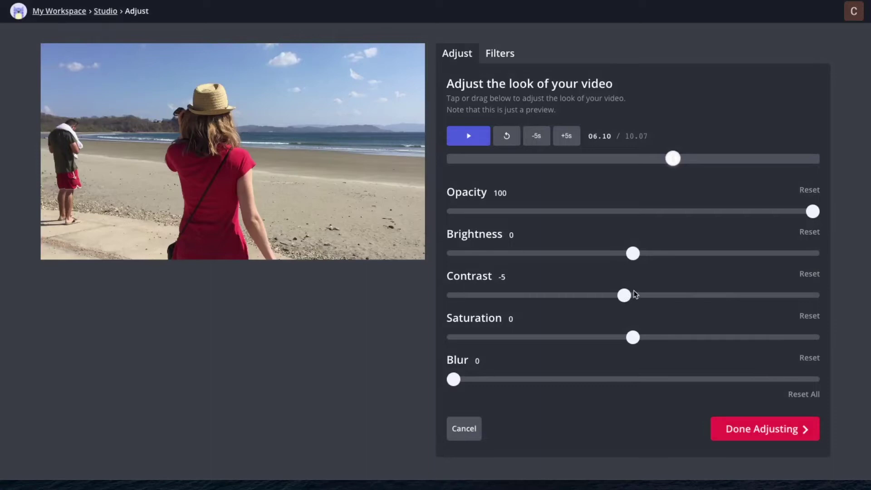
left_click(636, 295)
left_click_drag(637, 295, 819, 287)
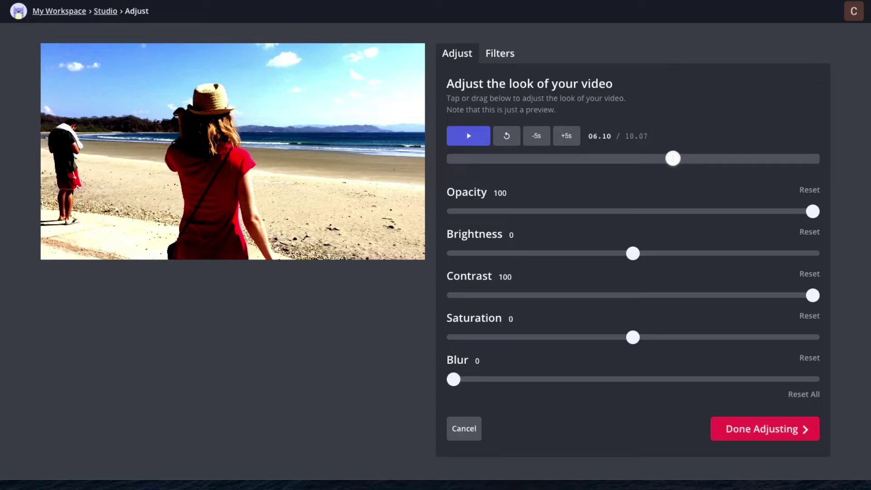
mouse_move(814, 296)
left_mouse_down()
mouse_move(487, 291)
mouse_move(520, 290)
left_mouse_up()
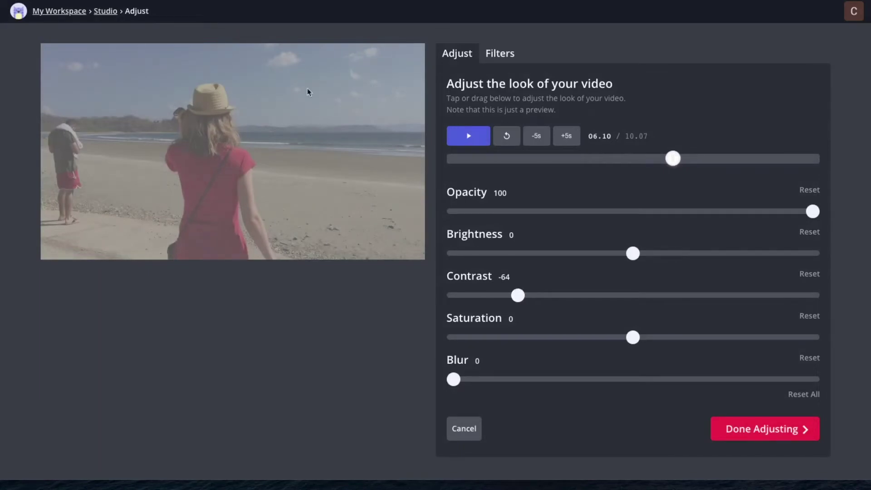
mouse_move(517, 297)
left_mouse_down()
mouse_move(658, 296)
mouse_move(639, 298)
left_mouse_up()
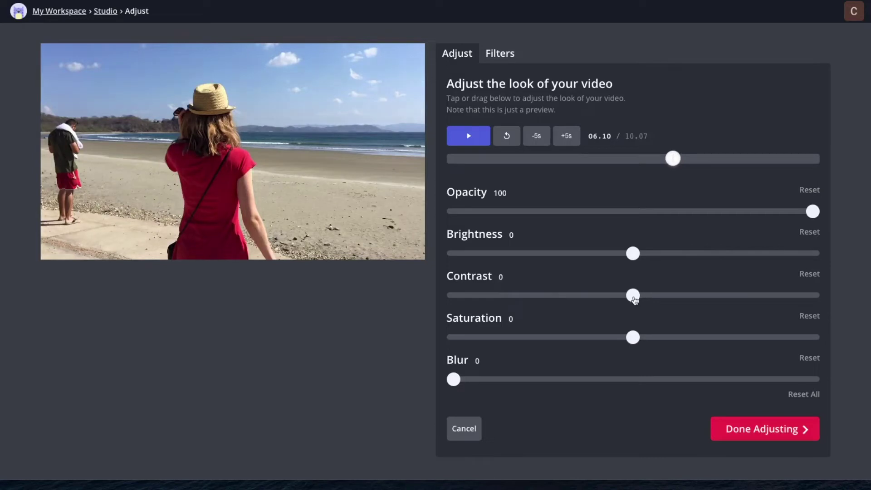
Step: Push saturation to its maximum and preview the clip
mouse_move(634, 336)
left_mouse_down()
mouse_move(467, 337)
mouse_move(858, 334)
left_mouse_up()
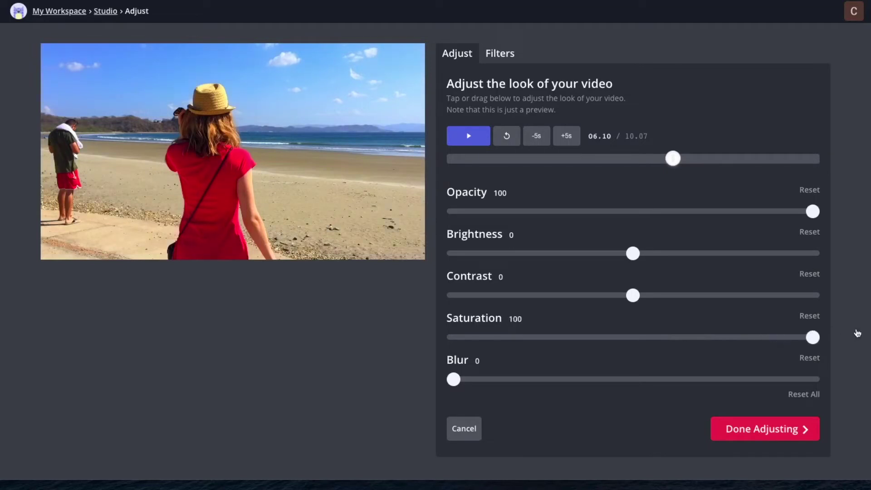
left_click(474, 141)
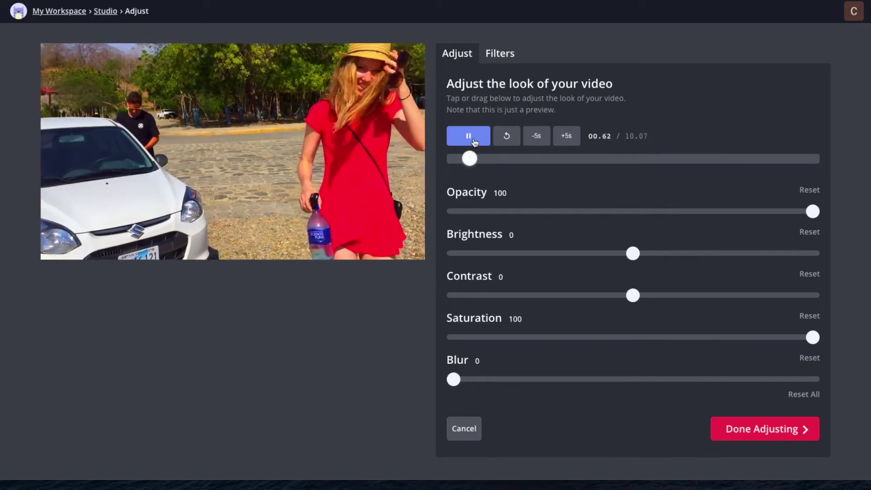
left_click(484, 146)
left_click_drag(812, 337, 869, 353)
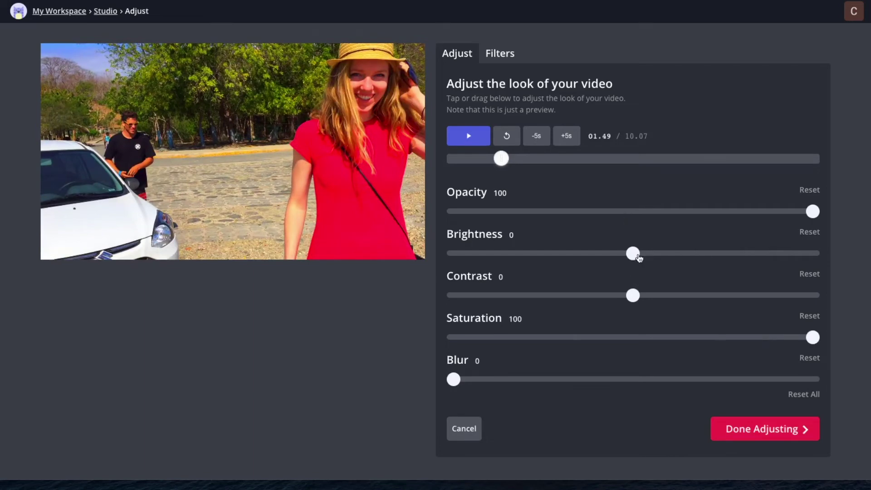
Step: Raise brightness and contrast to 100 and preview the overexposed look
left_click_drag(634, 254, 816, 254)
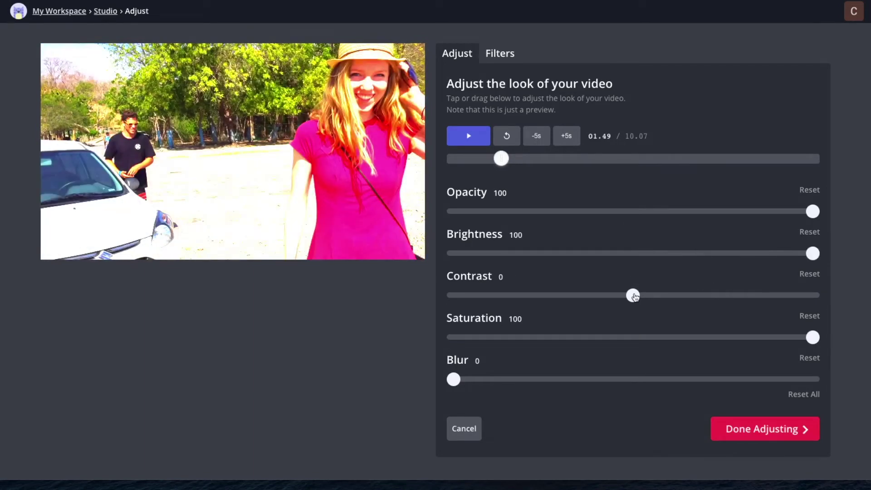
left_click_drag(634, 296, 817, 296)
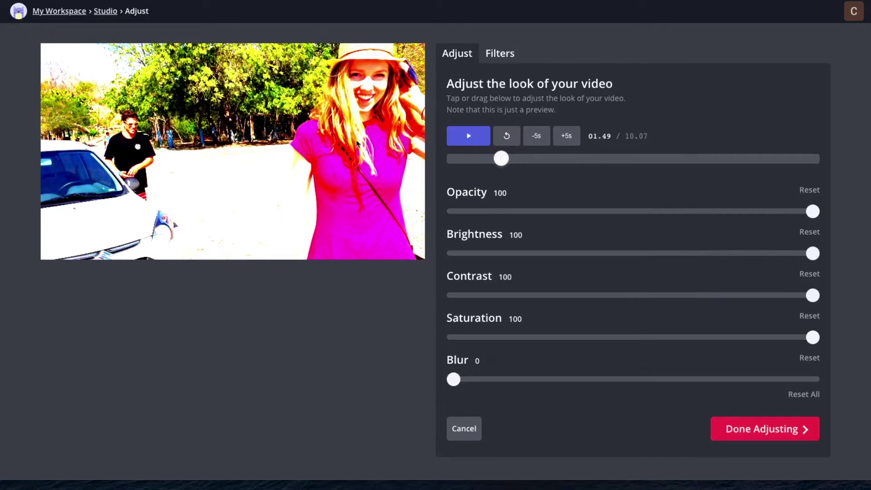
left_click(472, 141)
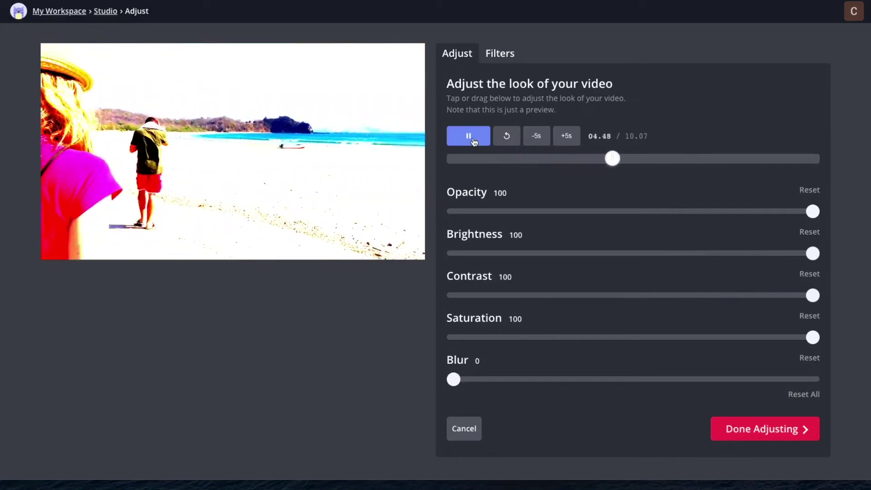
left_click(470, 136)
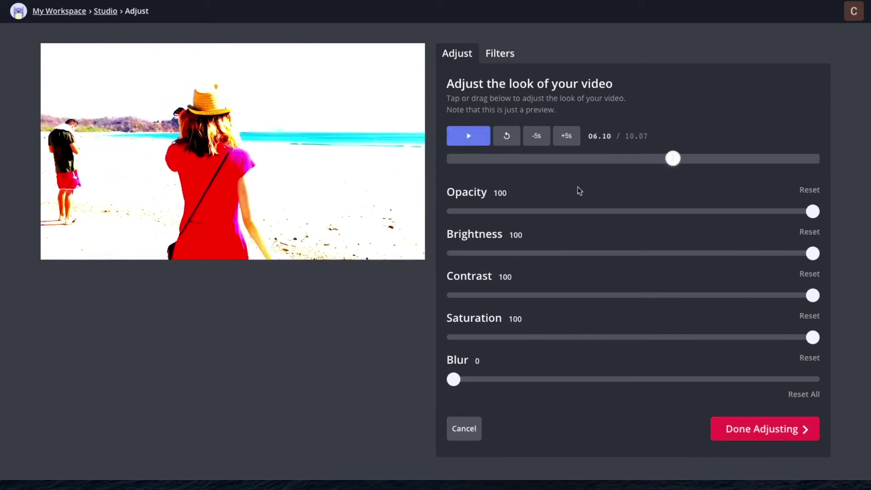
Step: Reset brightness and contrast, preview the milder -18/18/23 settings, and apply them
left_click(811, 234)
left_click(810, 274)
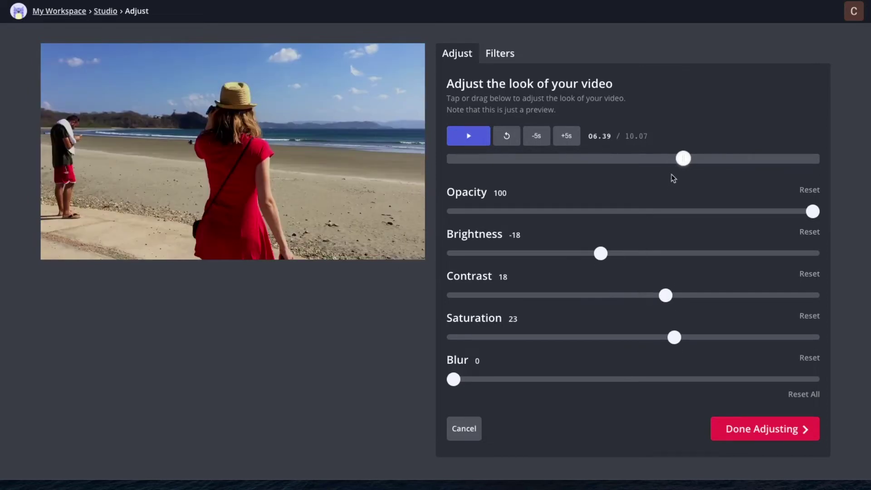
left_click_drag(687, 159, 228, 152)
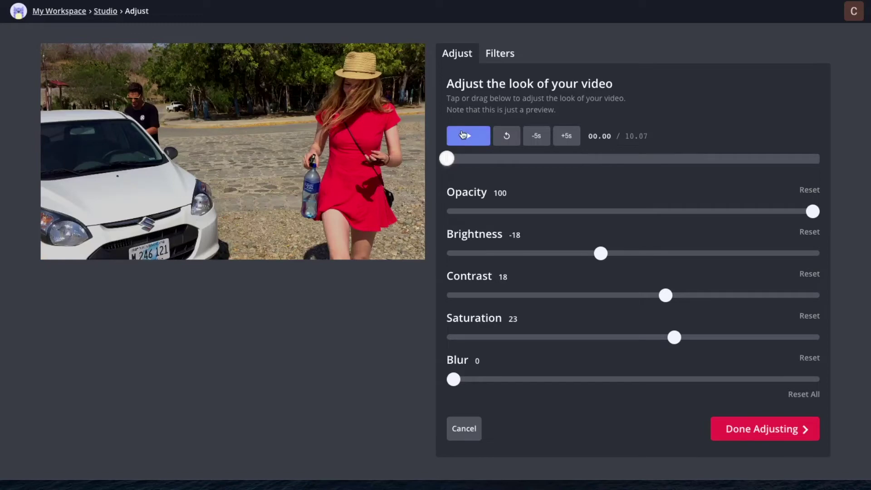
left_click(467, 135)
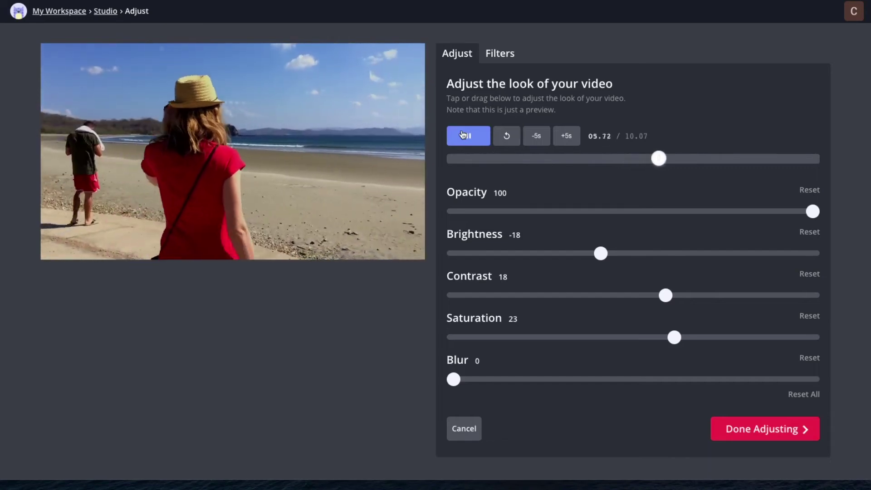
left_click(463, 134)
left_click(771, 433)
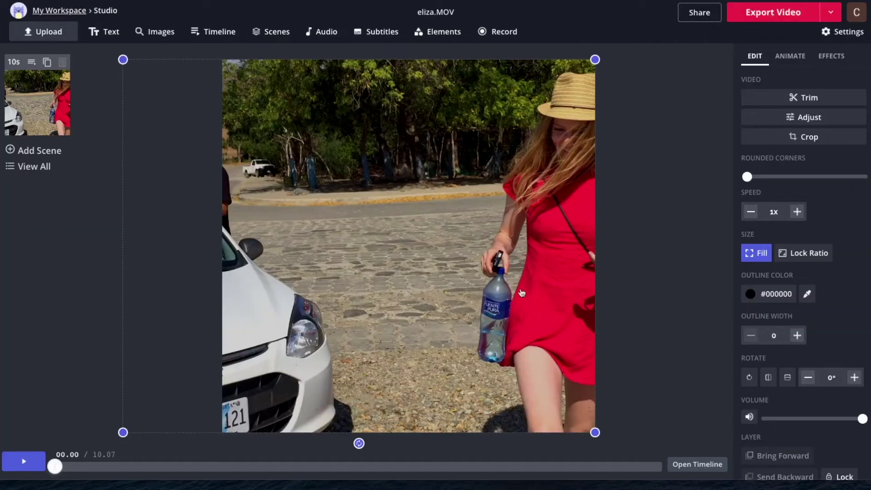
left_click(792, 98)
left_click_drag(236, 159, 296, 159)
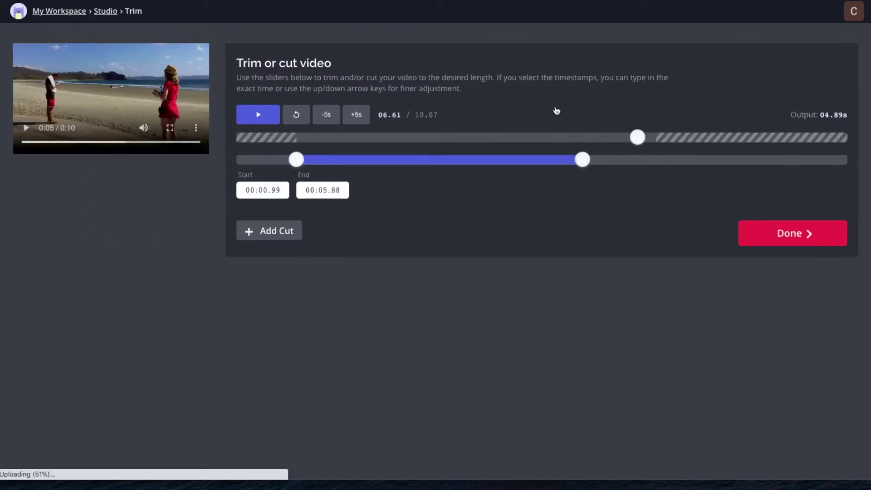
left_click_drag(847, 160, 441, 160)
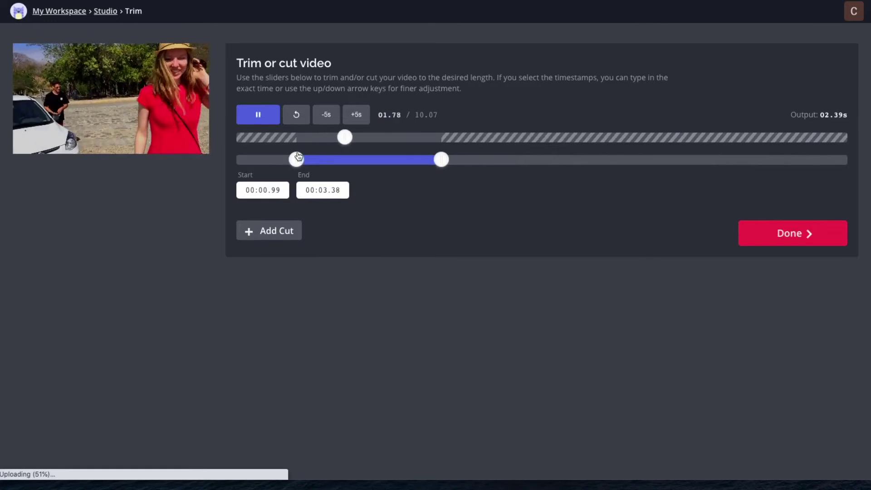
left_click(259, 116)
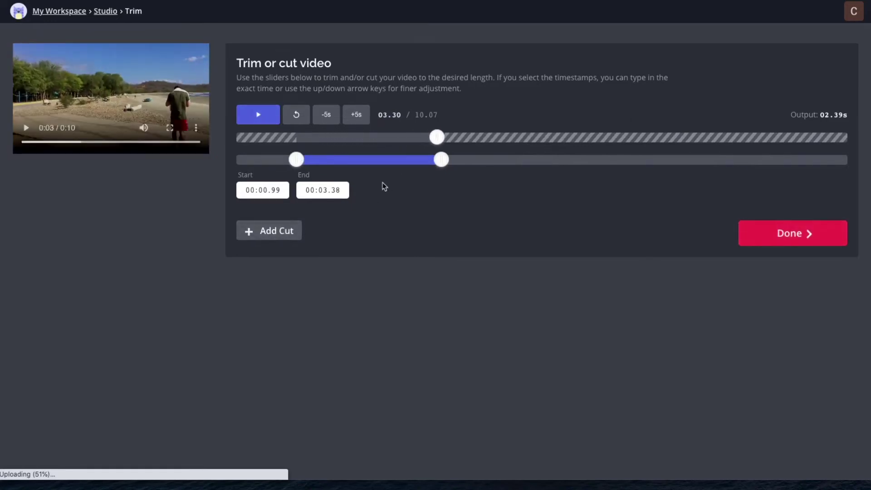
left_click_drag(297, 159, 237, 159)
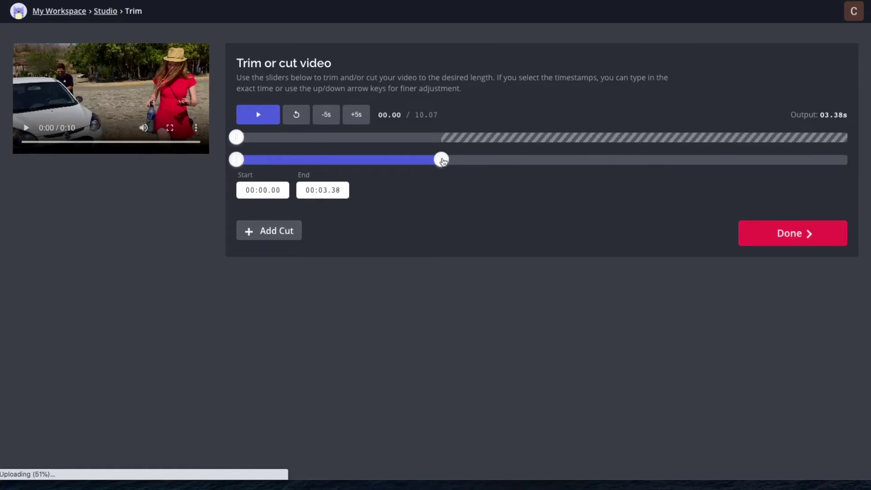
left_click_drag(442, 160, 848, 159)
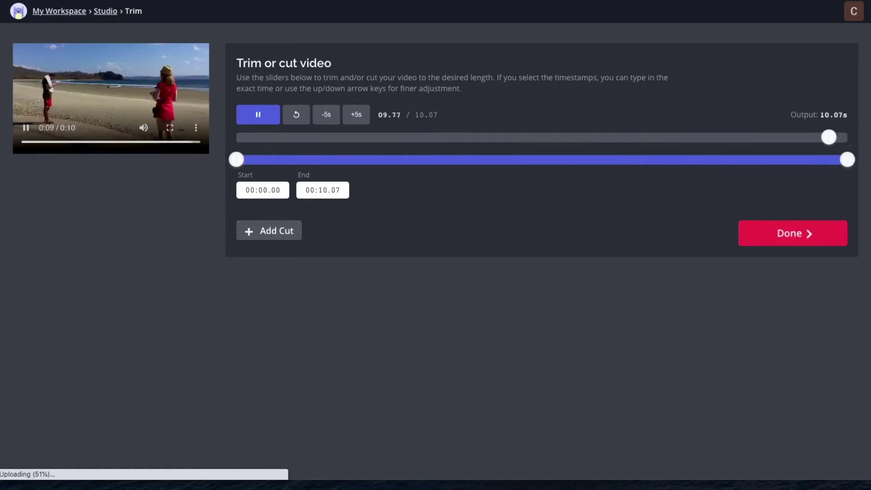
left_click(823, 245)
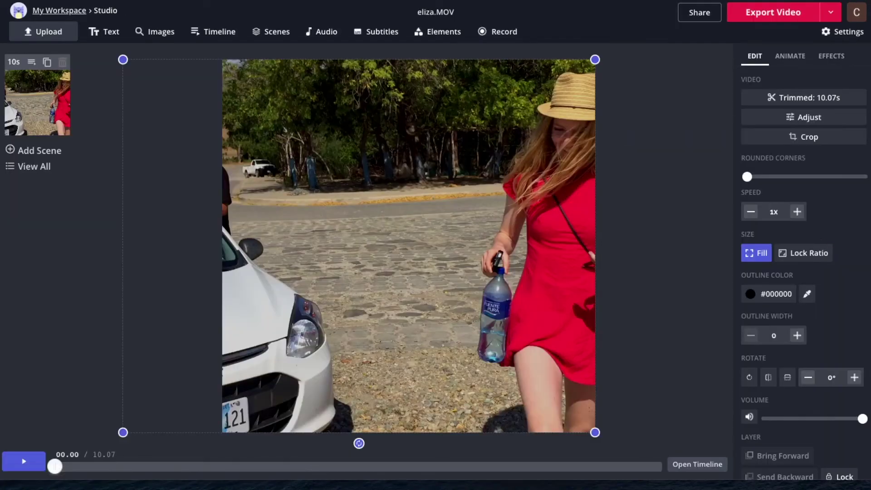
Step: Inspect the clip in the Timeline view, then return to the Studio editor
left_click(32, 64)
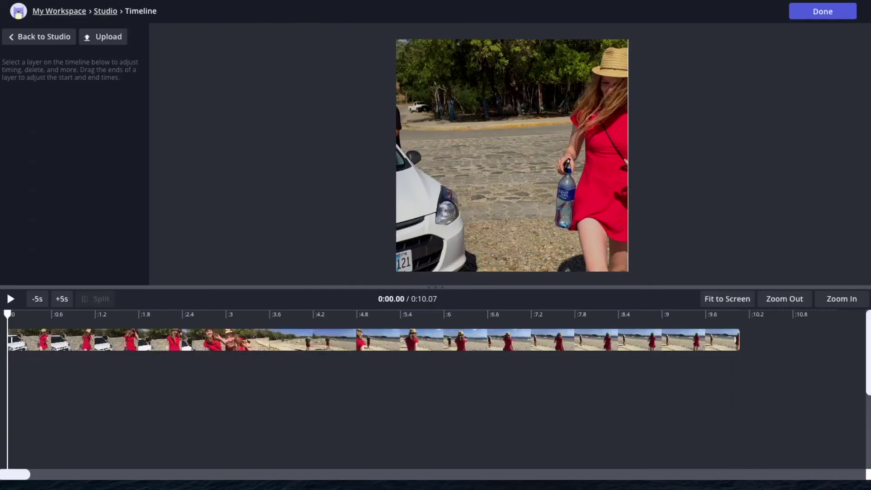
left_click(41, 39)
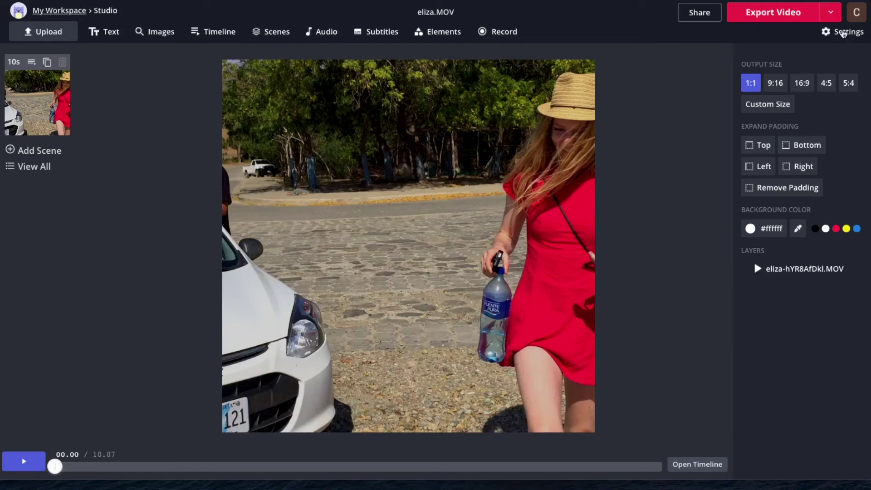
Step: Verify the project Settings use High 1080p video quality
left_click(843, 32)
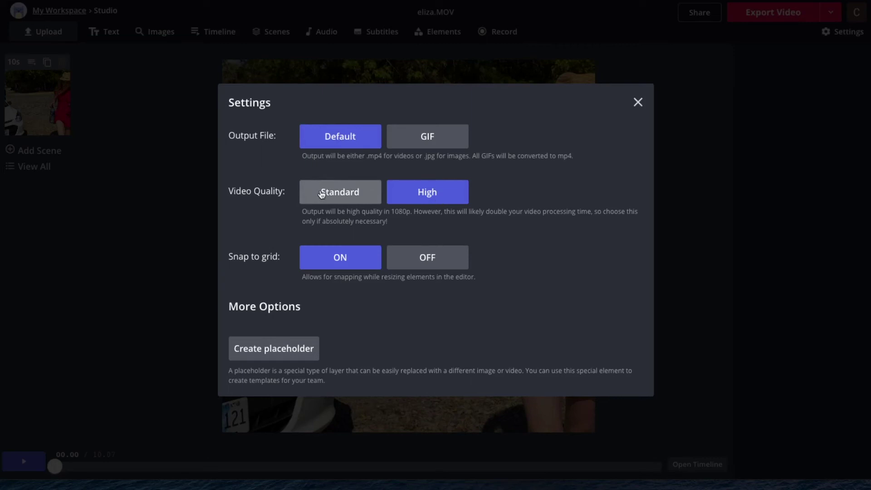
left_click(639, 102)
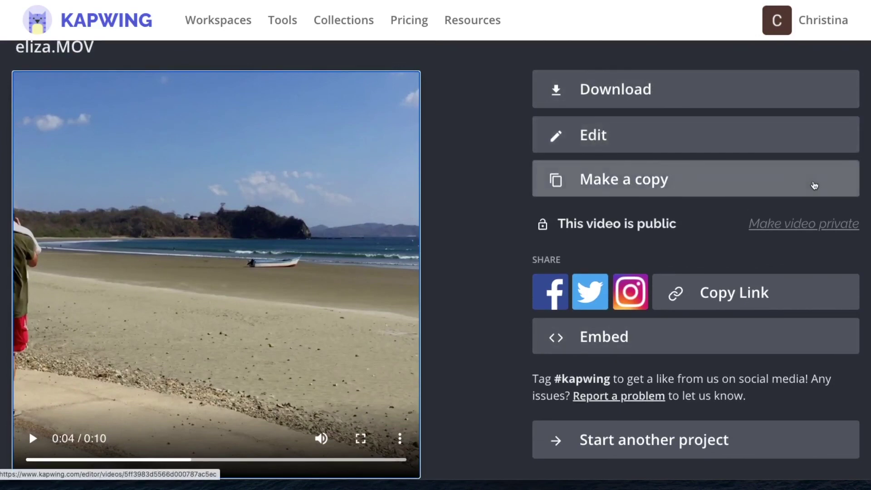
Step: Play the exported square eliza.MOV on its share page
left_click(161, 375)
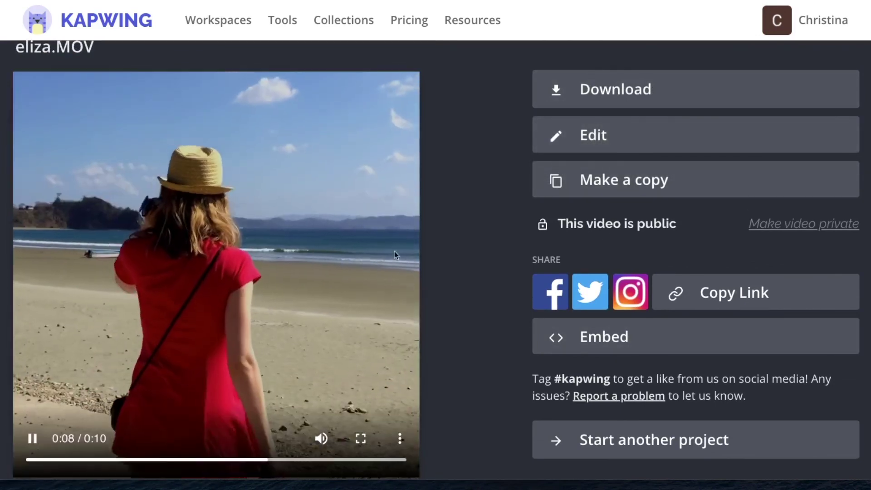